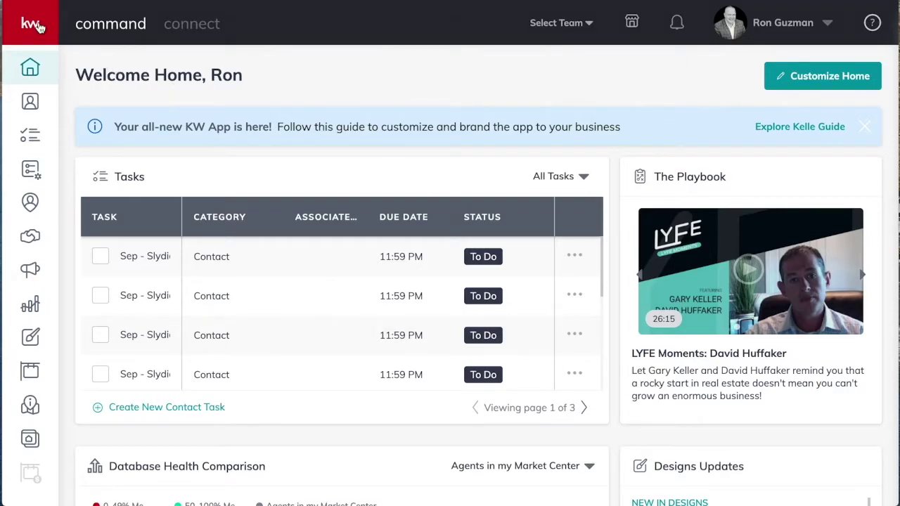
- Open the Referrals map and switch its view from Production to Referral Patterns
{"action": "mouse_move", "coordinate": [38, 27]}
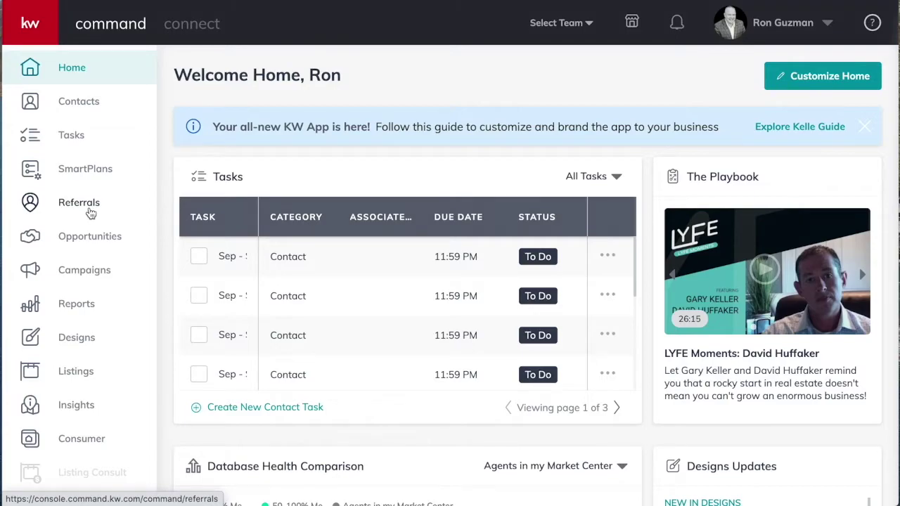
{"action": "left_click", "coordinate": [78, 203]}
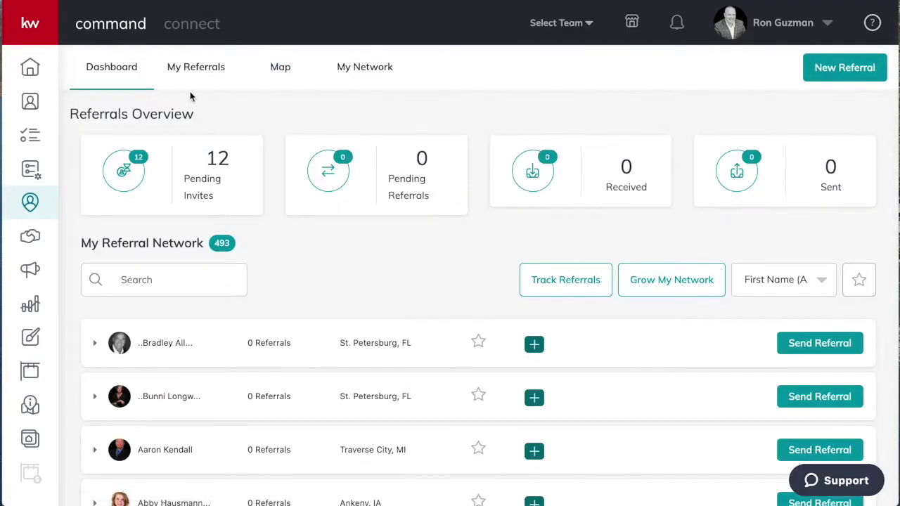
{"action": "left_click", "coordinate": [280, 69]}
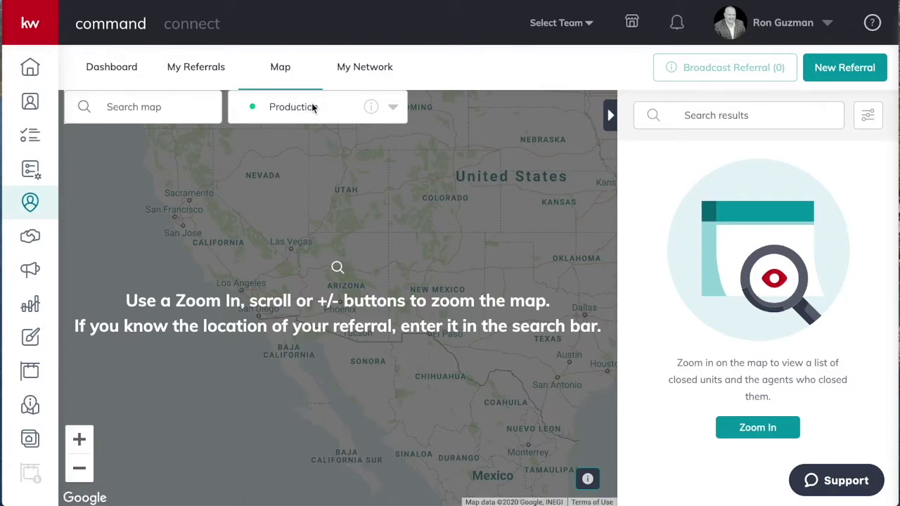
{"action": "left_click", "coordinate": [393, 107]}
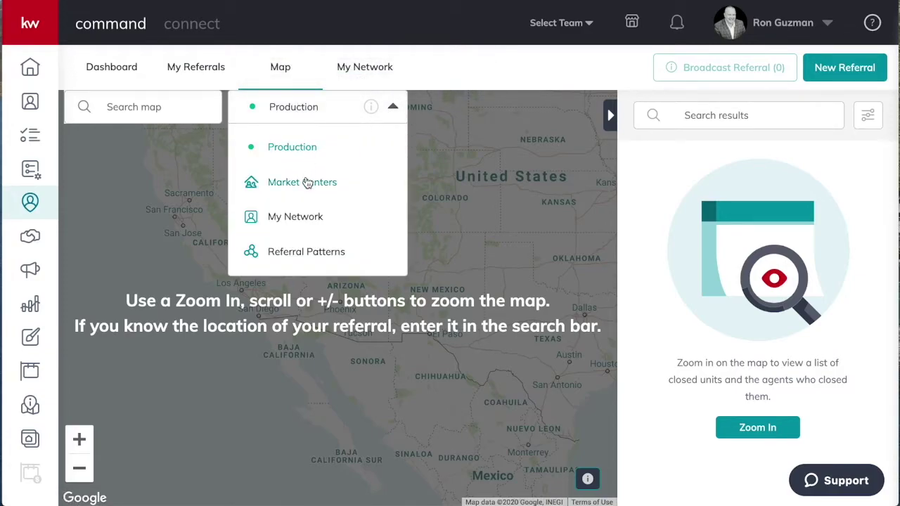
{"action": "left_click", "coordinate": [327, 253]}
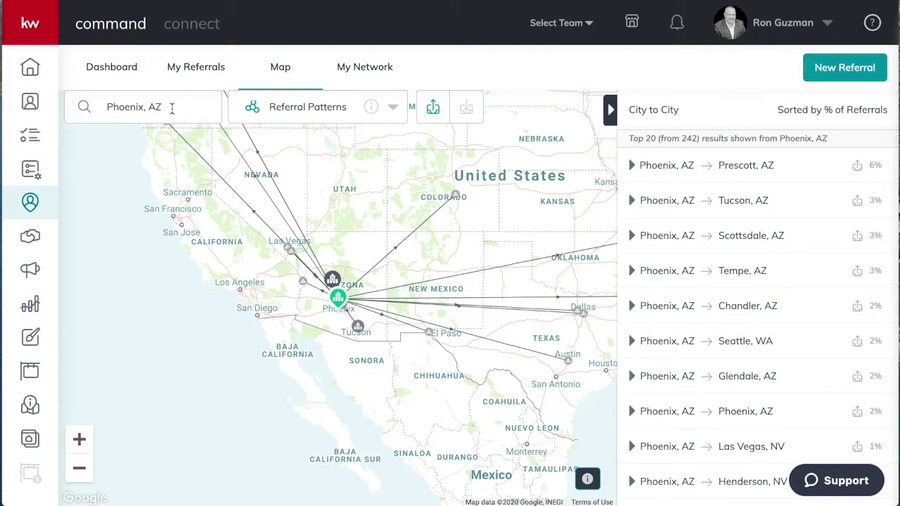
- Inspect the referrals sent from Phoenix, AZ, including the top sent breakdown for Prescott, AZ and the outgoing routes on the map
{"action": "left_click", "coordinate": [434, 109]}
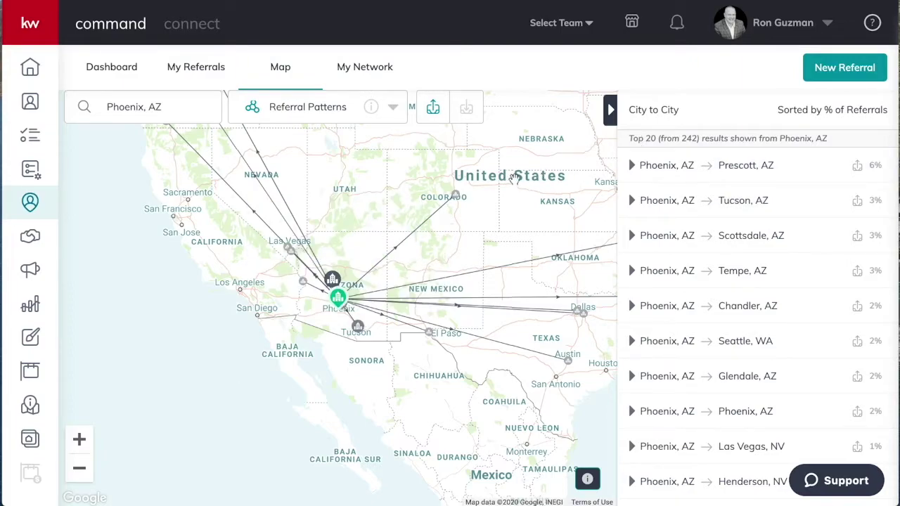
{"action": "mouse_move", "coordinate": [655, 171]}
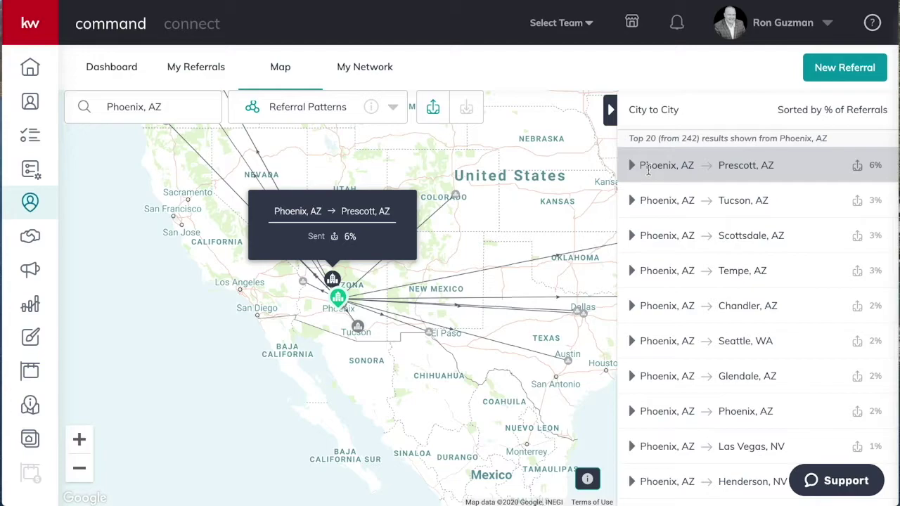
{"action": "left_click", "coordinate": [632, 166]}
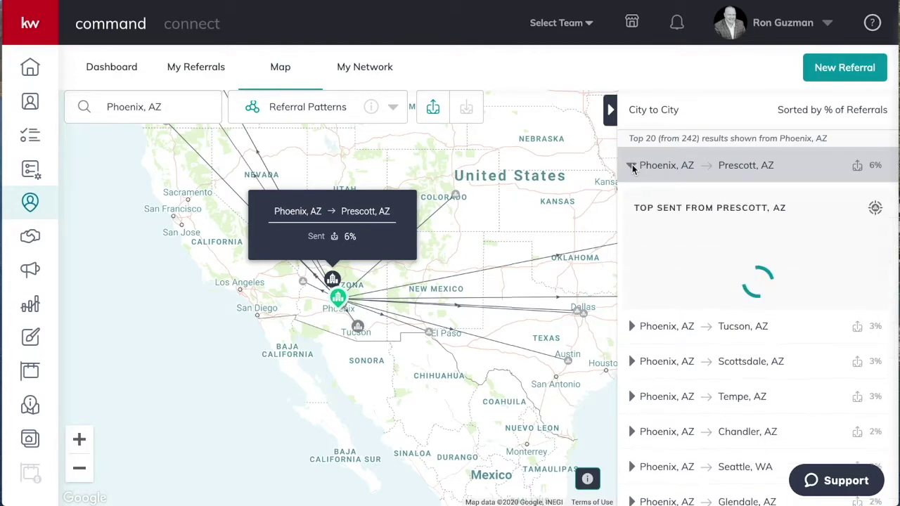
{"action": "left_click", "coordinate": [631, 166]}
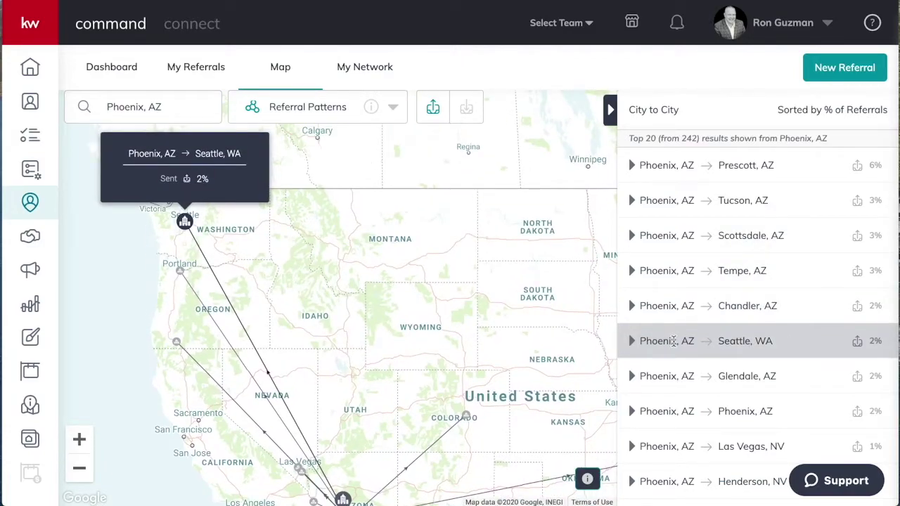
{"action": "left_click_drag", "start_coordinate": [507, 369], "coordinate": [529, 229]}
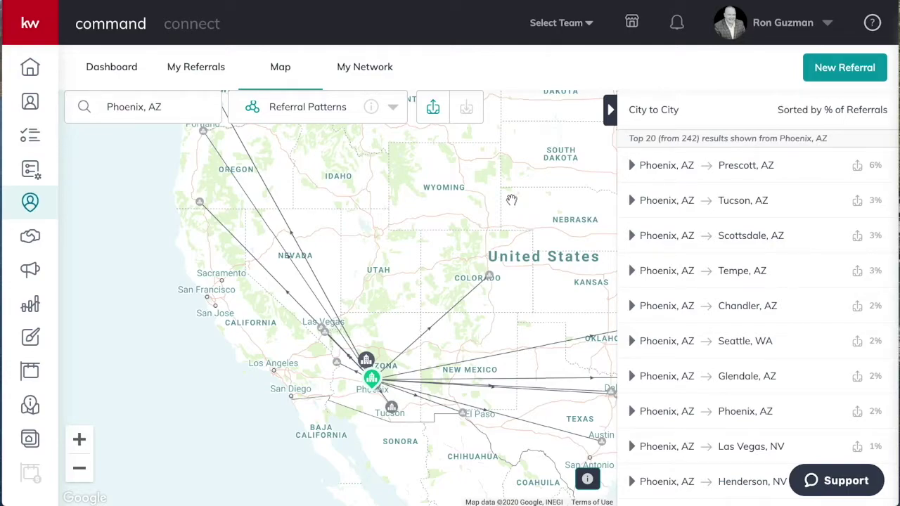
- Show the referrals received by Phoenix, AZ and examine the incoming routes on the map around Phoenix and Tucson
{"action": "left_click", "coordinate": [470, 109]}
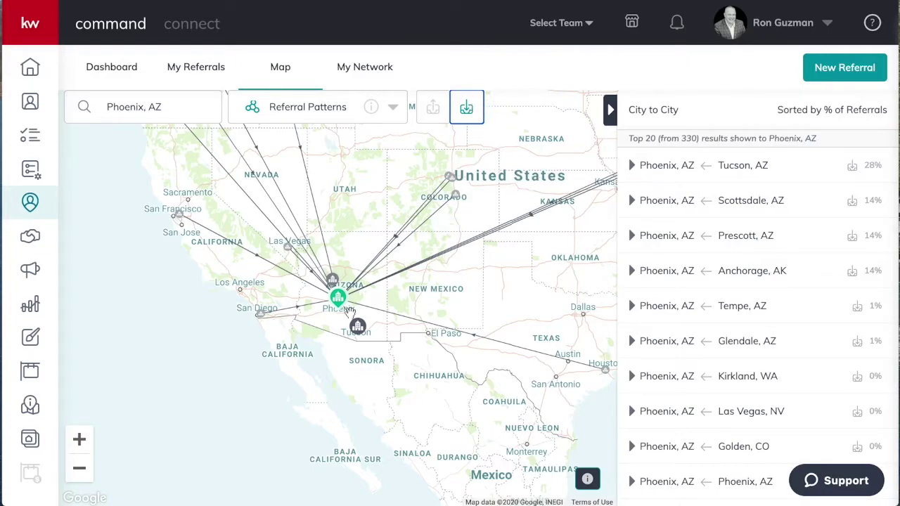
{"action": "left_click", "coordinate": [79, 438]}
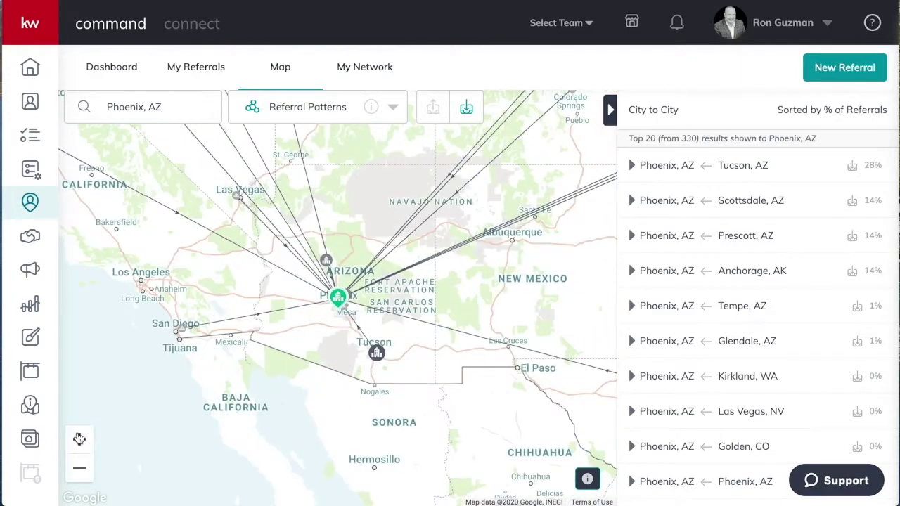
{"action": "left_click", "coordinate": [79, 438]}
{"action": "left_click", "coordinate": [79, 438]}
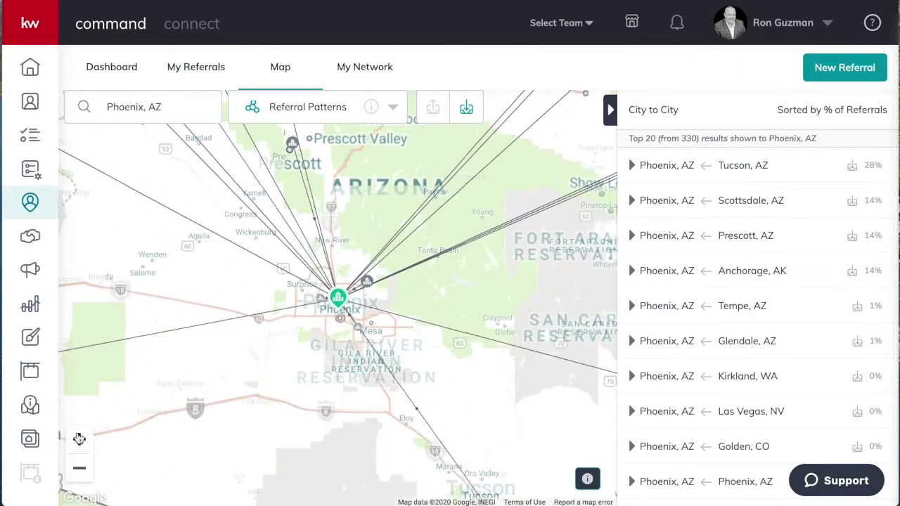
{"action": "mouse_move", "coordinate": [340, 302]}
{"action": "left_click_drag", "start_coordinate": [487, 446], "coordinate": [278, 344]}
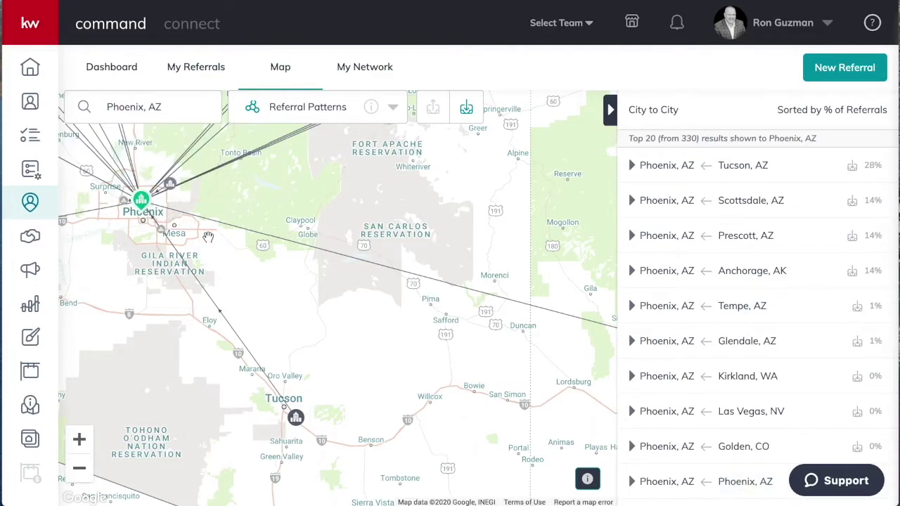
{"action": "left_click_drag", "start_coordinate": [220, 251], "coordinate": [387, 346]}
{"action": "left_click", "coordinate": [79, 473]}
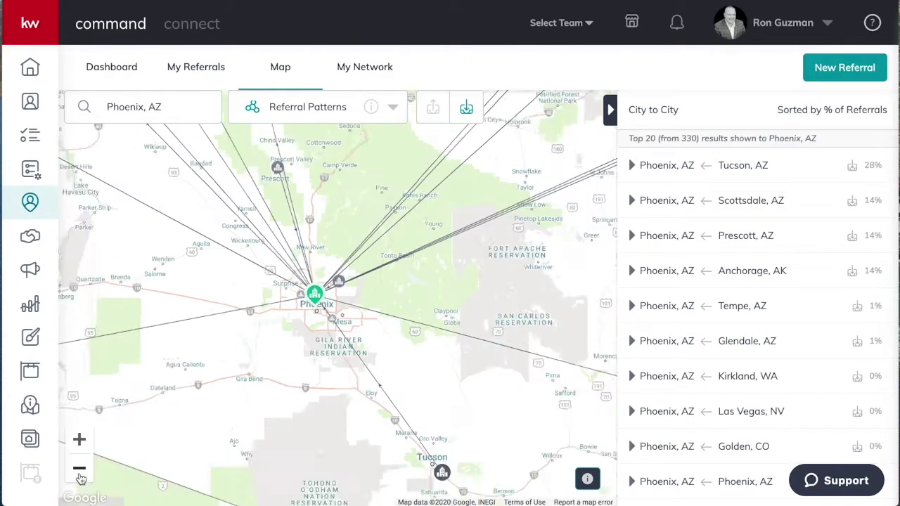
{"action": "left_click", "coordinate": [80, 468]}
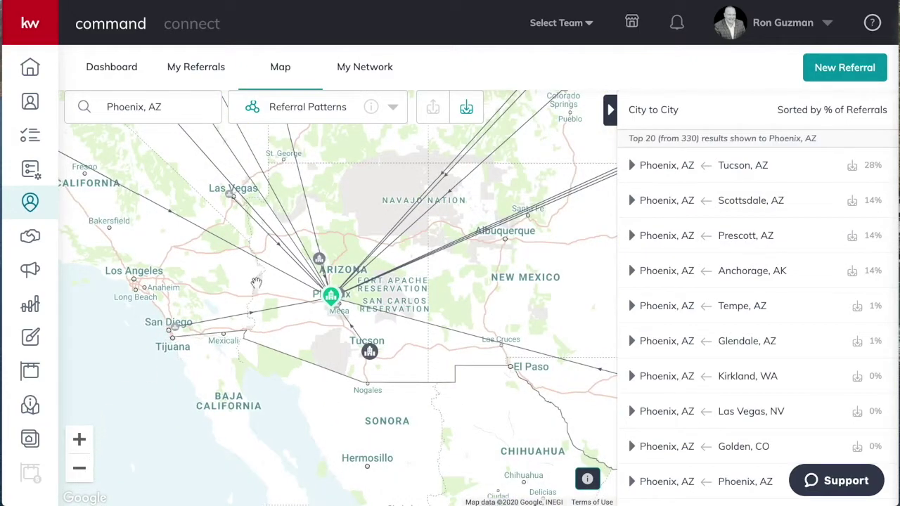
{"action": "left_click_drag", "start_coordinate": [235, 275], "coordinate": [281, 322]}
- Review the cities sending referrals to Phoenix, AZ and check the top received breakdown for Kirkland, WA
{"action": "mouse_move", "coordinate": [634, 165]}
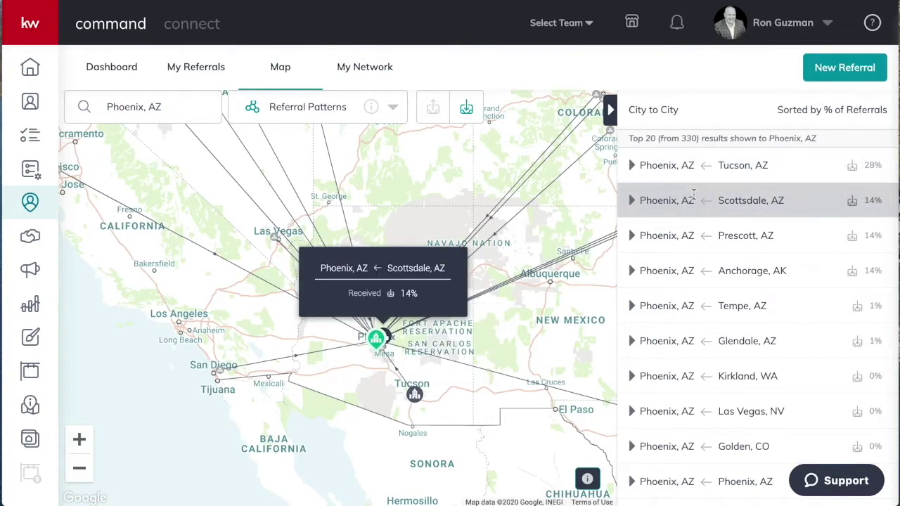
{"action": "mouse_move", "coordinate": [701, 233]}
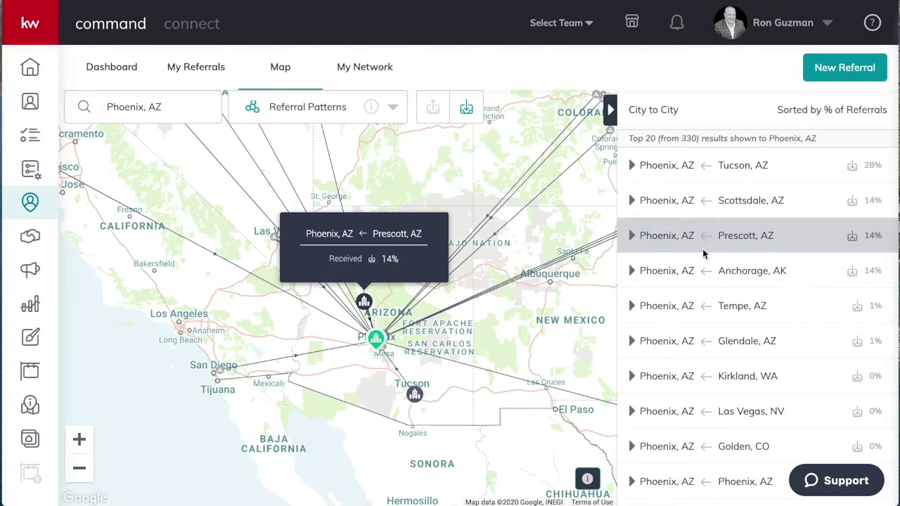
{"action": "mouse_move", "coordinate": [706, 270]}
{"action": "mouse_move", "coordinate": [709, 306]}
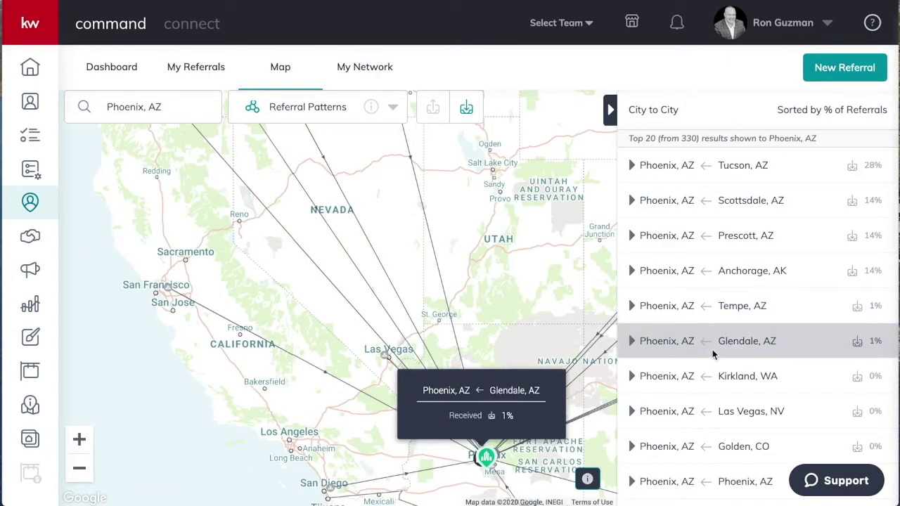
{"action": "mouse_move", "coordinate": [712, 367]}
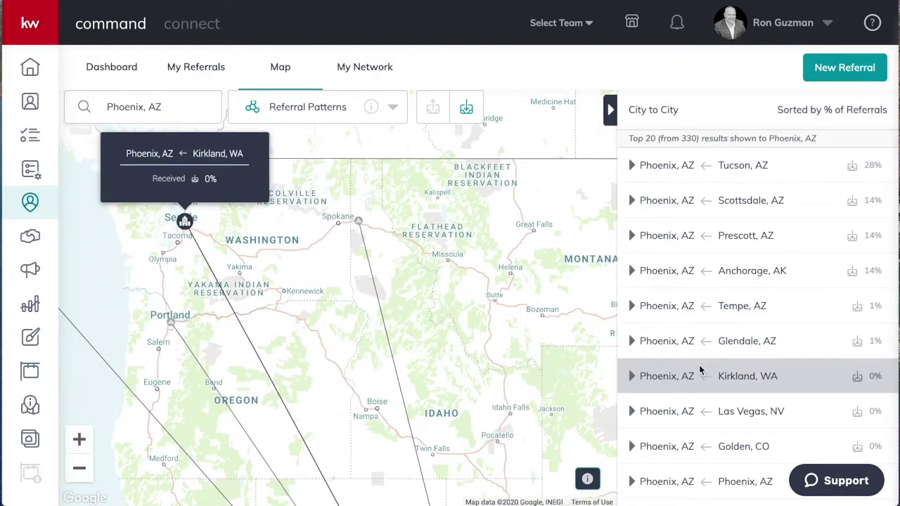
{"action": "left_click", "coordinate": [629, 376]}
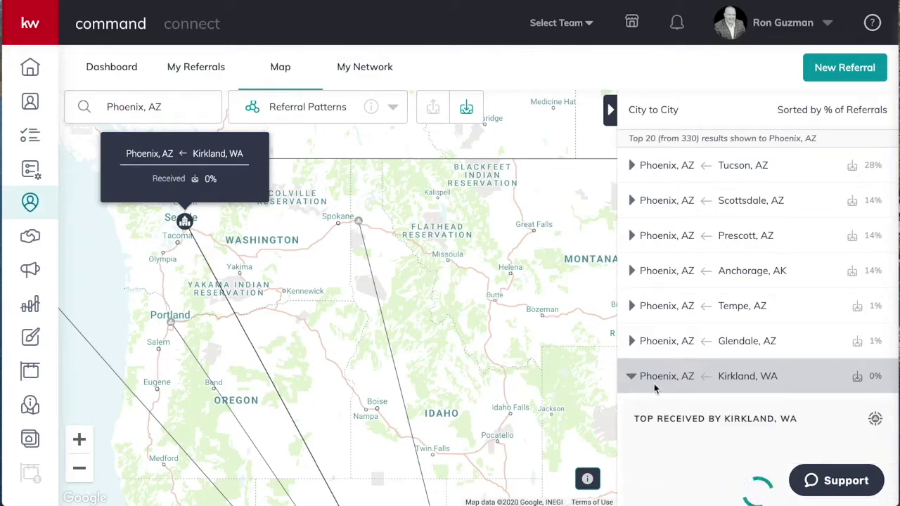
{"action": "scroll", "coordinate": [646, 379], "scroll_direction": "down", "scroll_amount": 1}
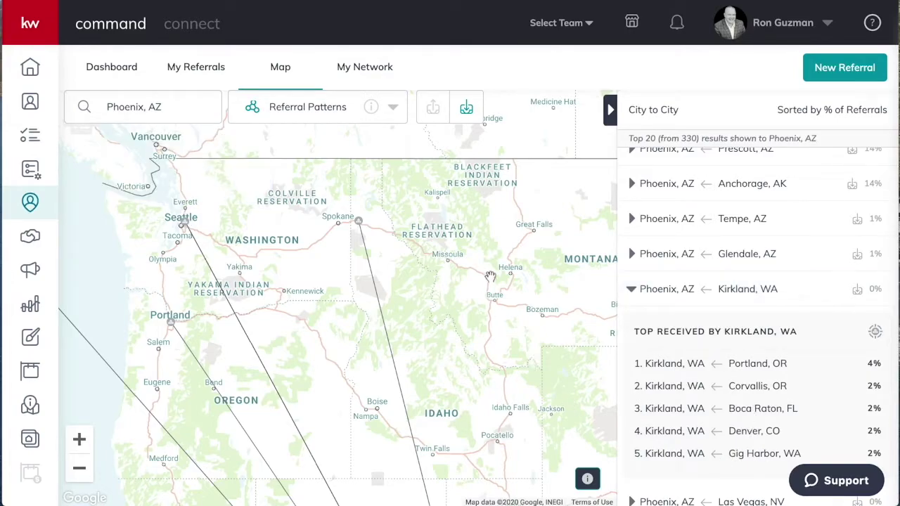
{"action": "left_click", "coordinate": [631, 289]}
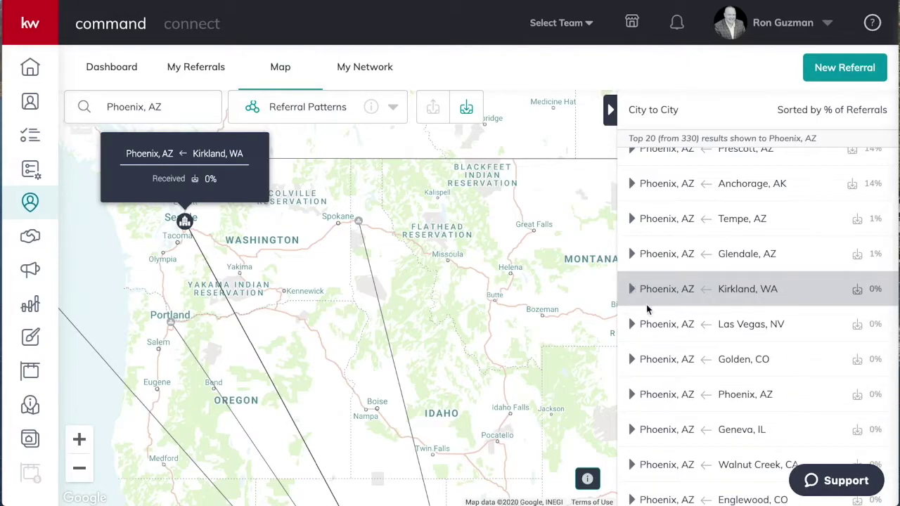
- Check the top received breakdown for Las Vegas, NV in the Phoenix city-to-city list
{"action": "mouse_move", "coordinate": [636, 324]}
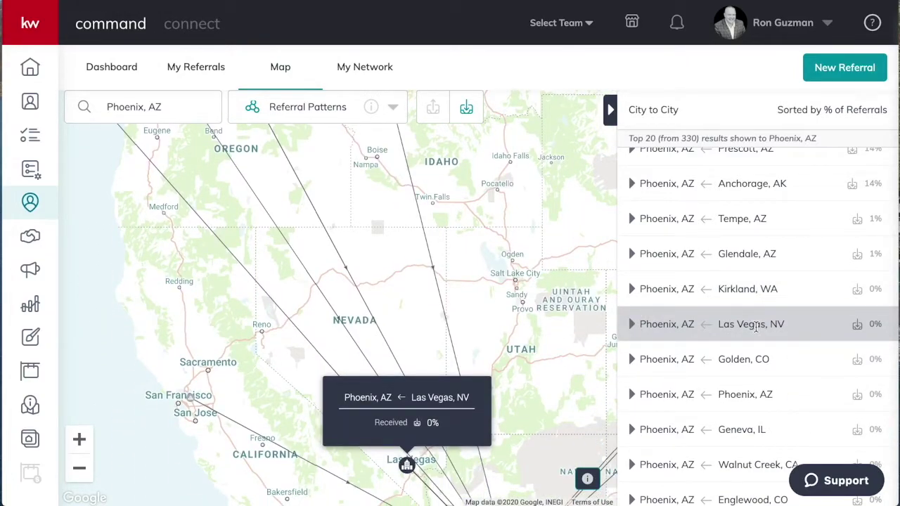
{"action": "left_click", "coordinate": [632, 324]}
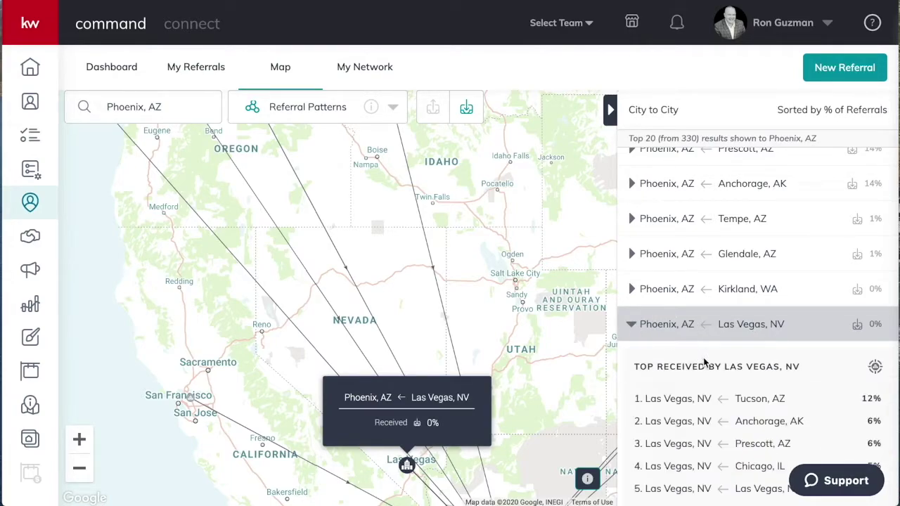
{"action": "scroll", "coordinate": [703, 361], "scroll_direction": "down", "scroll_amount": 2}
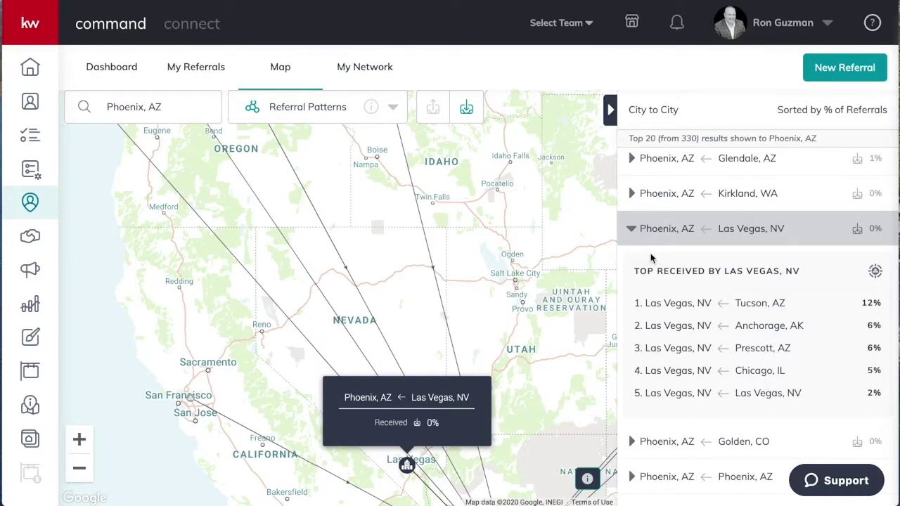
{"action": "left_click", "coordinate": [632, 234]}
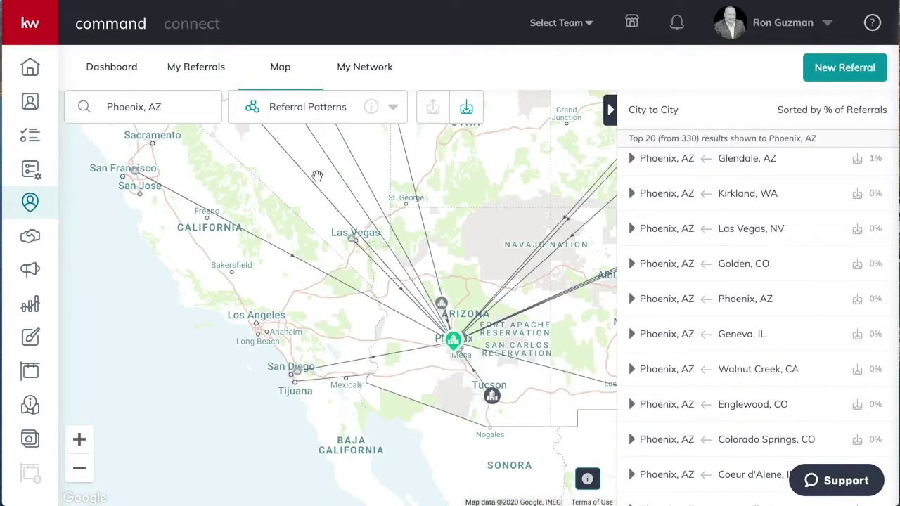
{"action": "scroll", "coordinate": [639, 278], "scroll_direction": "up", "scroll_amount": 1}
{"action": "left_click", "coordinate": [638, 274]}
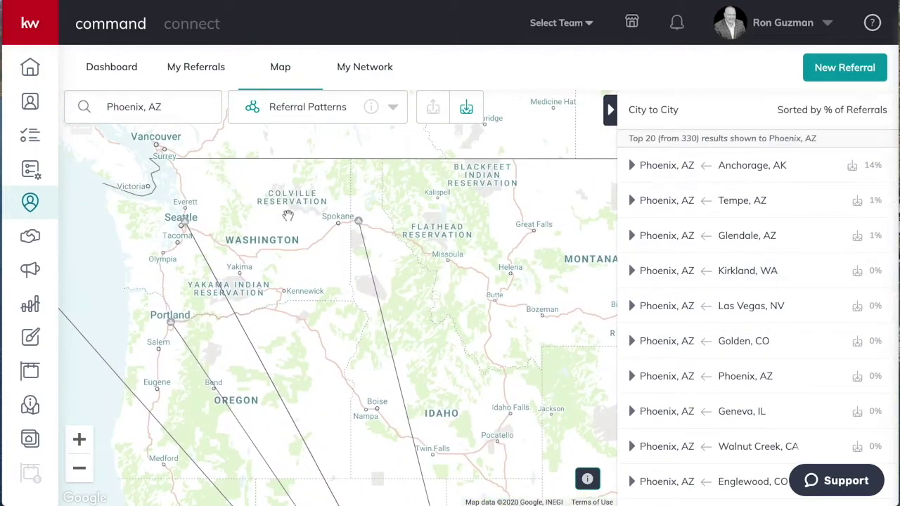
- Change the map's search location to Huntington Beach, CA
{"action": "left_click", "coordinate": [142, 107]}
{"action": "triple_click", "coordinate": [142, 109]}
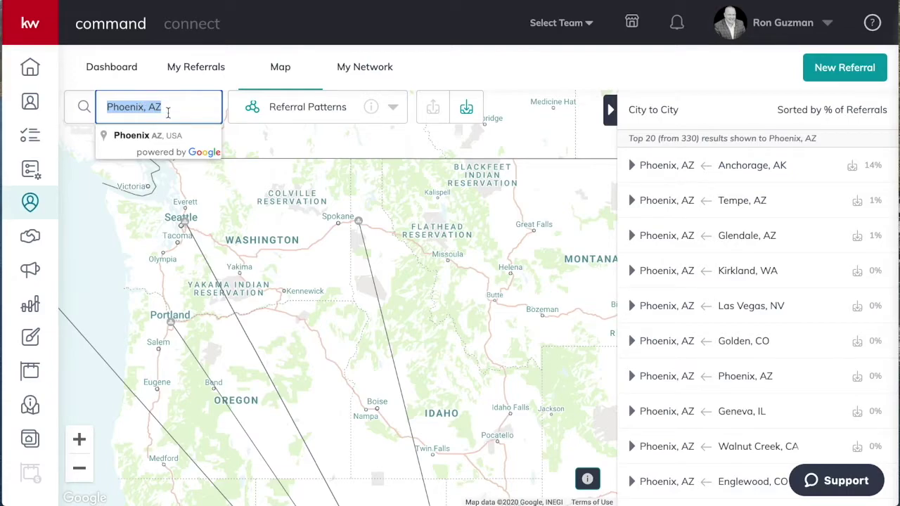
{"action": "type", "text": "Hunting"}
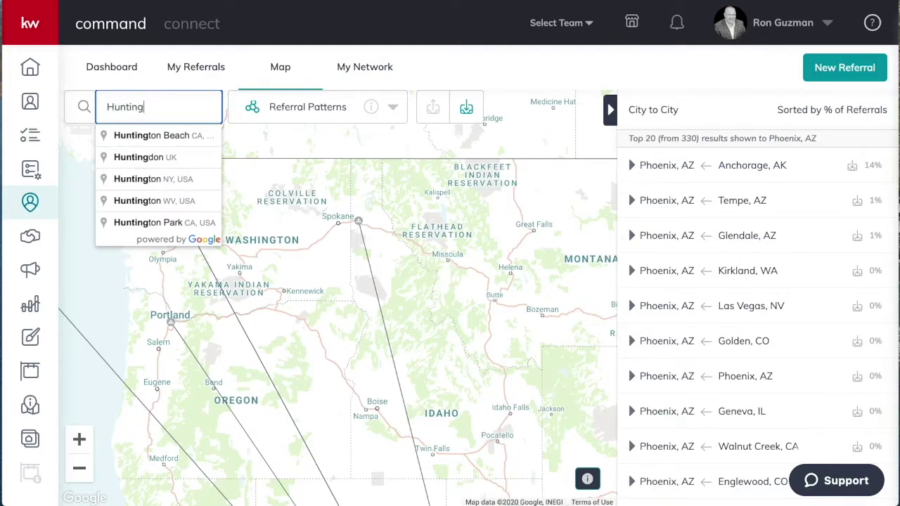
{"action": "left_click", "coordinate": [184, 136]}
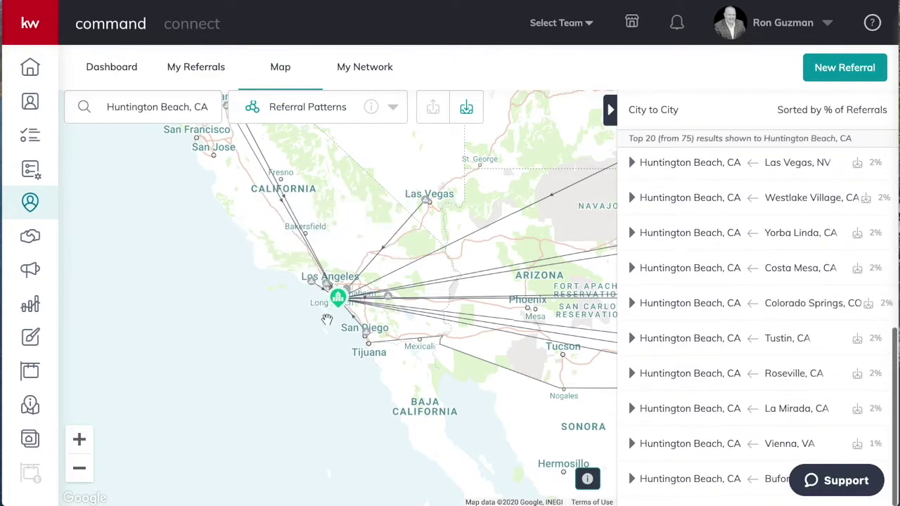
- Examine the top cities sending referrals to Huntington Beach, CA, locating Austin, Shrewsbury and San Diego on the map
{"action": "scroll", "coordinate": [692, 228], "scroll_direction": "up", "scroll_amount": 5}
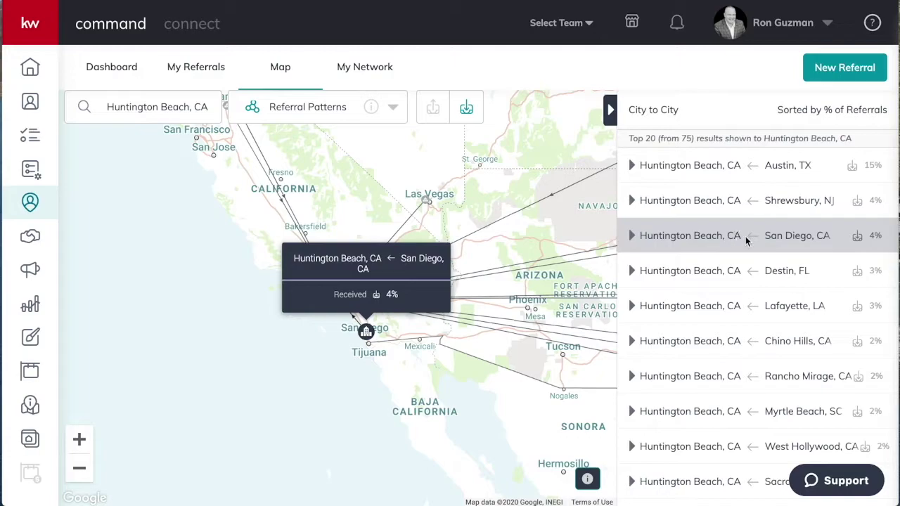
{"action": "mouse_move", "coordinate": [762, 168]}
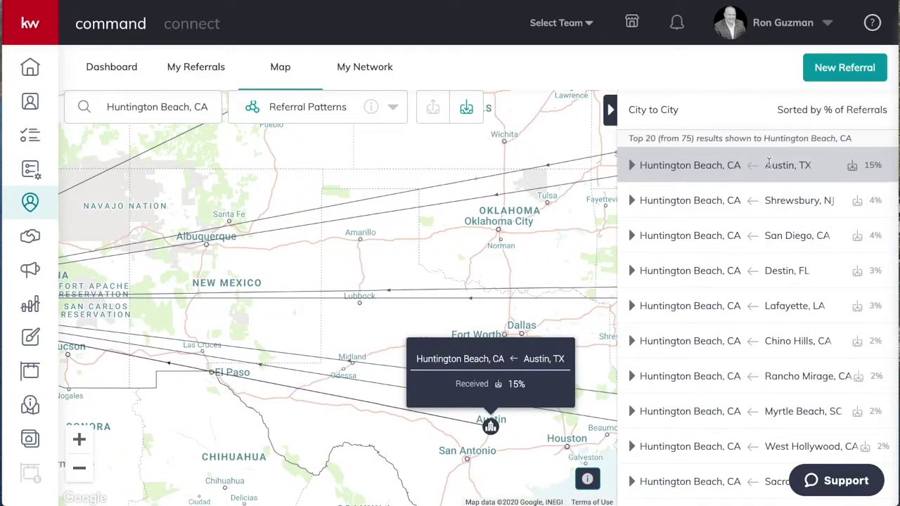
{"action": "mouse_move", "coordinate": [777, 204]}
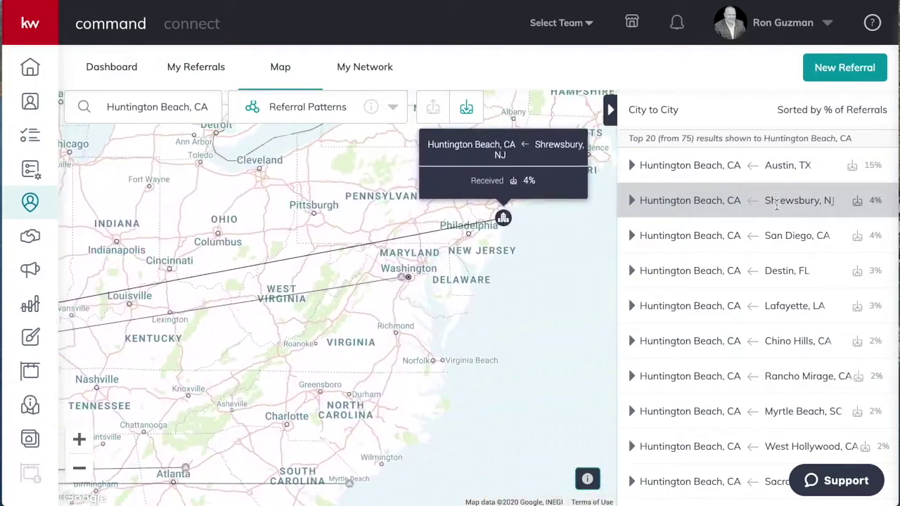
{"action": "mouse_move", "coordinate": [779, 236]}
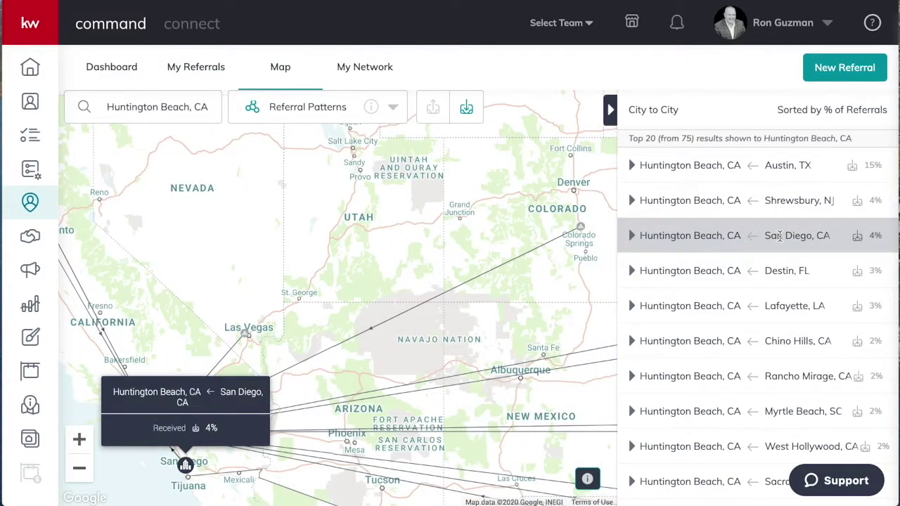
- Locate further cities sending referrals to Huntington Beach, CA on the map, including Destin, Lafayette and Chino Hills
{"action": "mouse_move", "coordinate": [780, 271]}
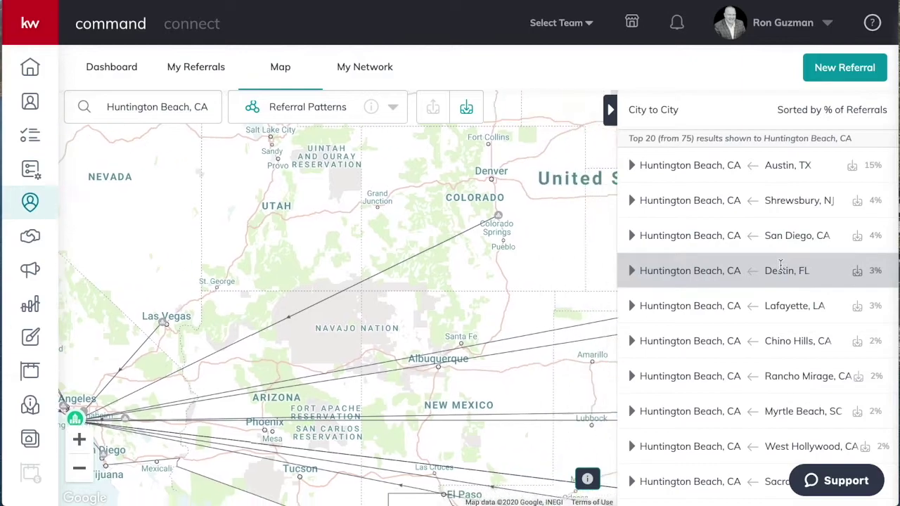
{"action": "mouse_move", "coordinate": [781, 312]}
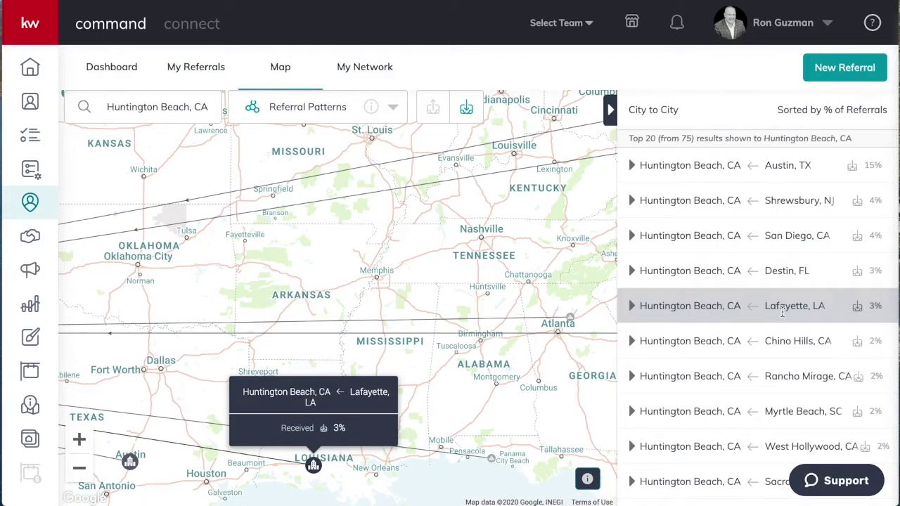
{"action": "mouse_move", "coordinate": [785, 351]}
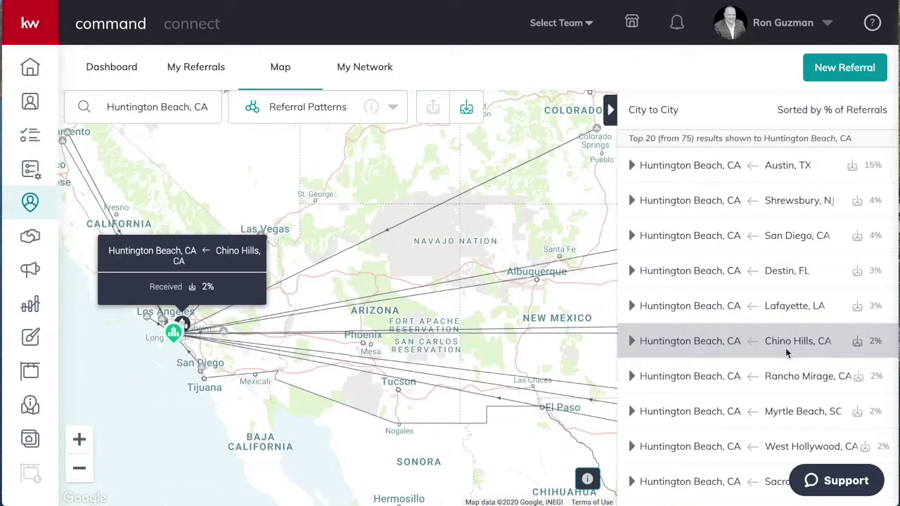
{"action": "mouse_move", "coordinate": [781, 373]}
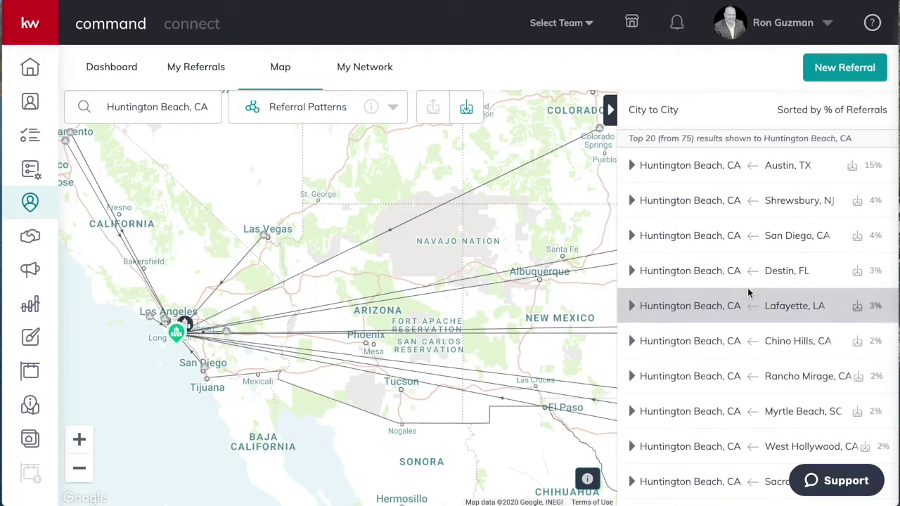
{"action": "mouse_move", "coordinate": [745, 201]}
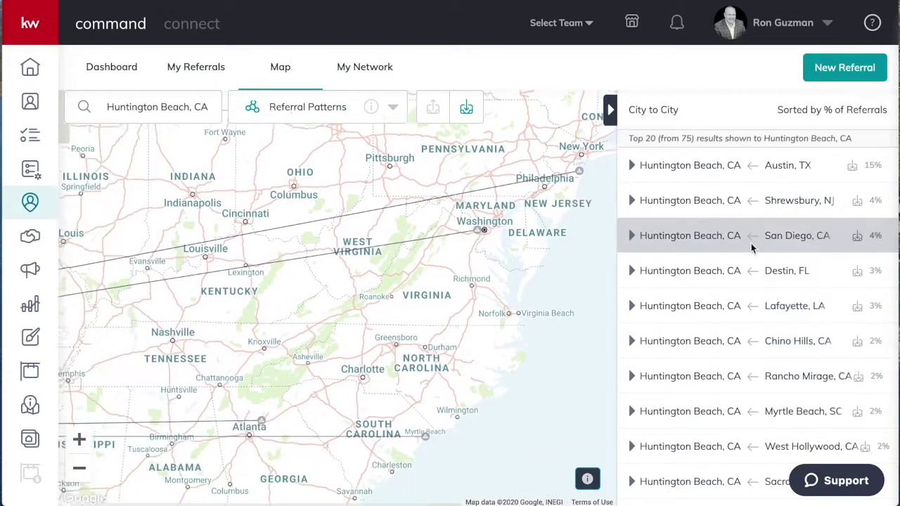
{"action": "mouse_move", "coordinate": [752, 248]}
- Switch the Huntington Beach, CA referral patterns to show sent referrals
{"action": "left_click_drag", "start_coordinate": [342, 351], "coordinate": [489, 374]}
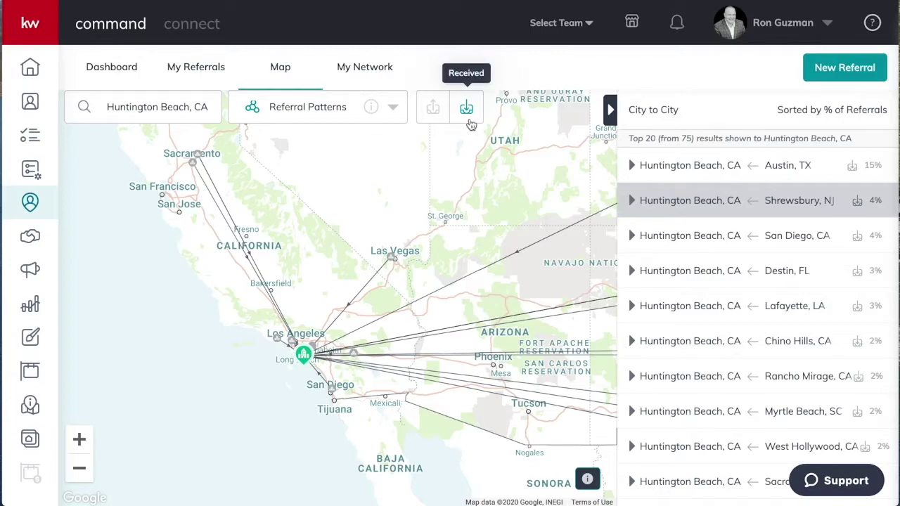
{"action": "left_click", "coordinate": [467, 121]}
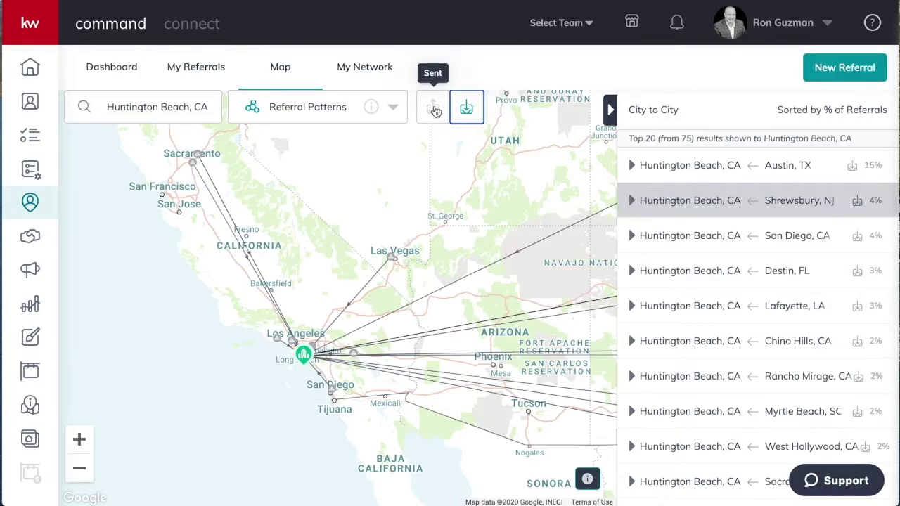
{"action": "left_click", "coordinate": [435, 111]}
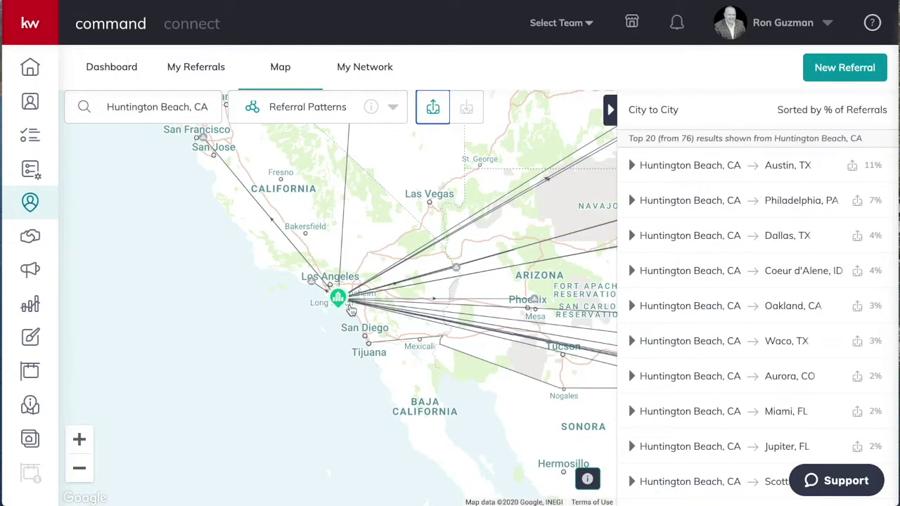
- Examine the top cities receiving referrals from Huntington Beach, CA, locating those from Austin, Philadelphia and Dallas through Aurora on the map
{"action": "left_click", "coordinate": [759, 174]}
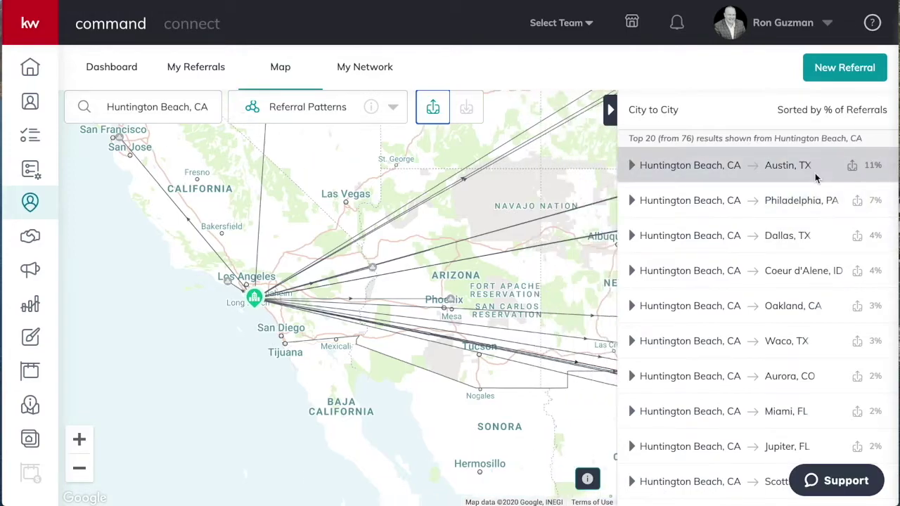
{"action": "left_click", "coordinate": [812, 199]}
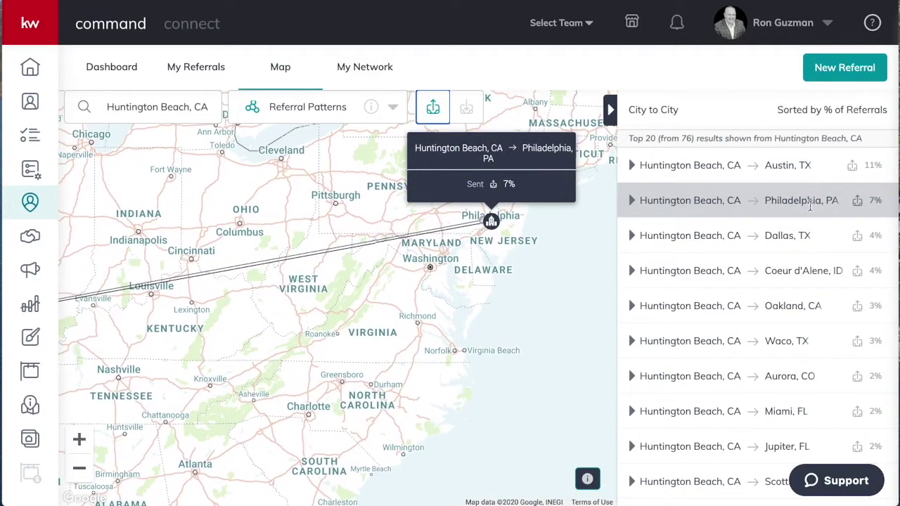
{"action": "left_click", "coordinate": [801, 234]}
{"action": "left_click", "coordinate": [800, 267]}
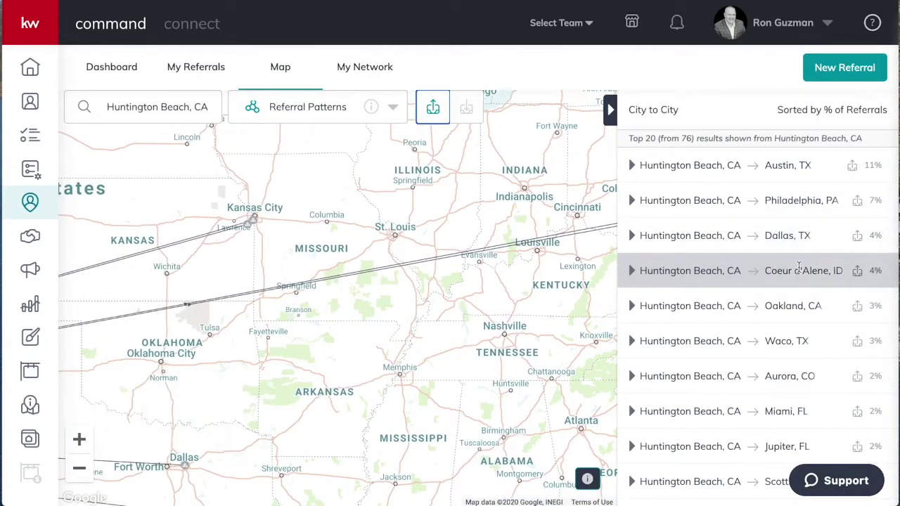
{"action": "left_click", "coordinate": [780, 306]}
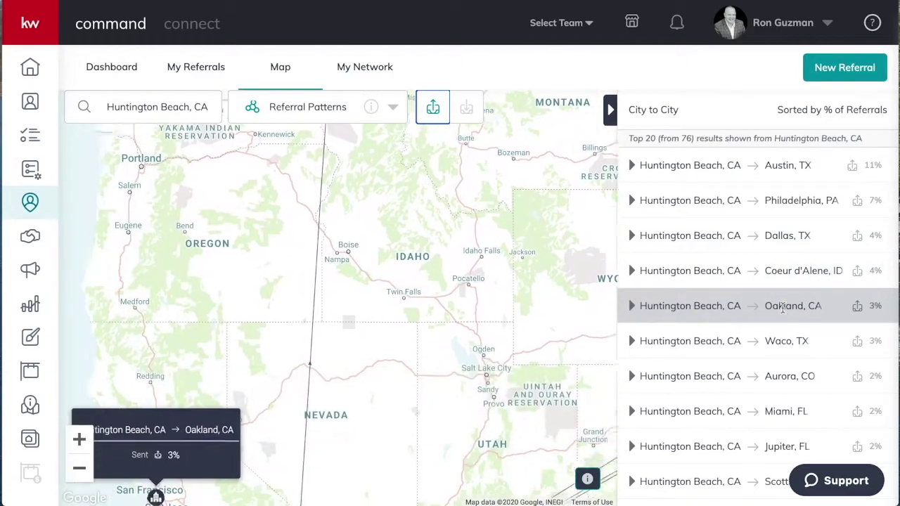
{"action": "left_click", "coordinate": [779, 341]}
{"action": "left_click", "coordinate": [769, 373]}
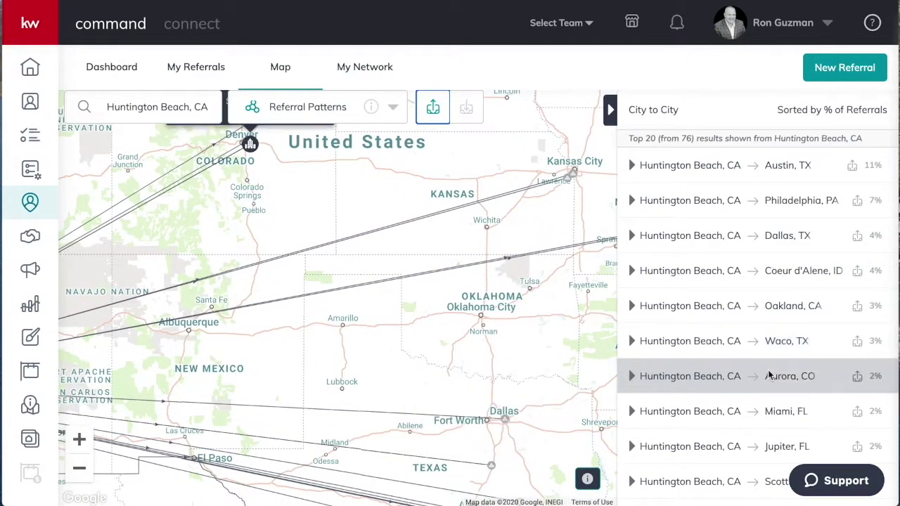
- Look up the city marker between Los Angeles and Arizona in the list of referrals sent from Huntington Beach, CA
{"action": "left_click_drag", "start_coordinate": [341, 389], "coordinate": [497, 288]}
{"action": "left_click_drag", "start_coordinate": [277, 320], "coordinate": [449, 318]}
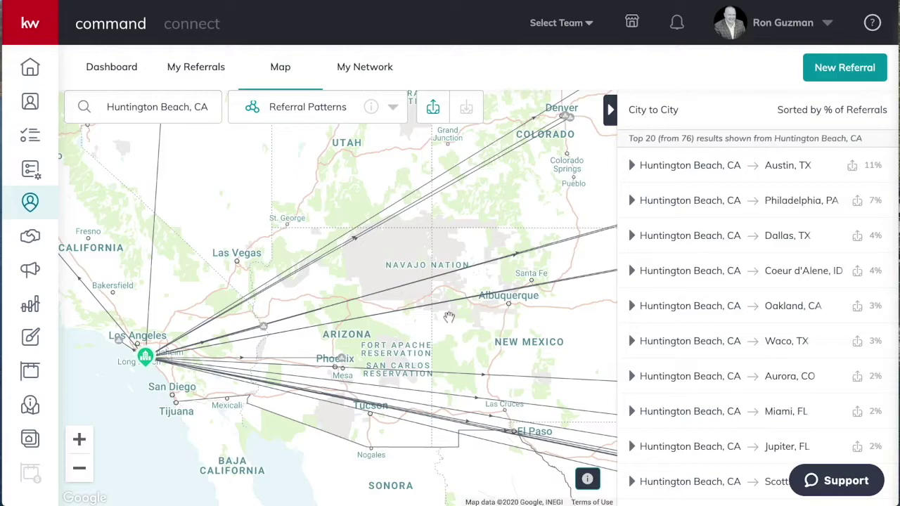
{"action": "left_click", "coordinate": [263, 328]}
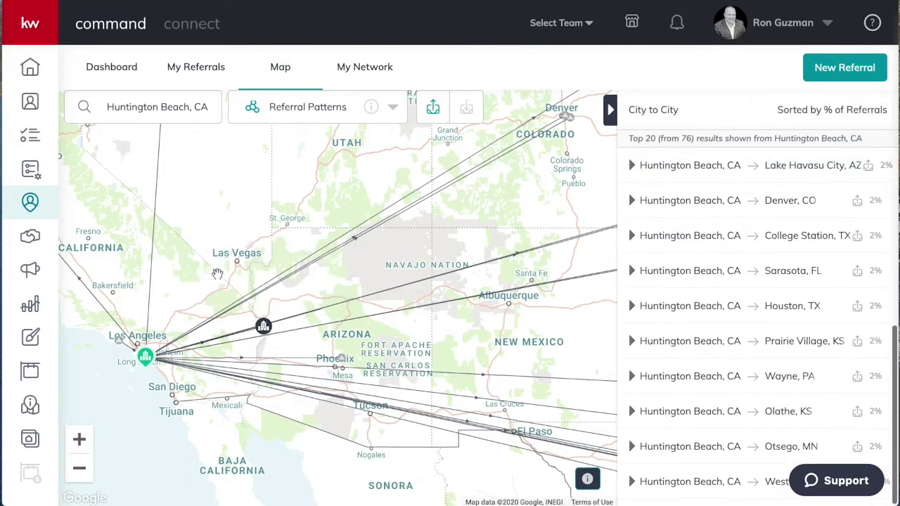
{"action": "left_click_drag", "start_coordinate": [216, 271], "coordinate": [353, 283]}
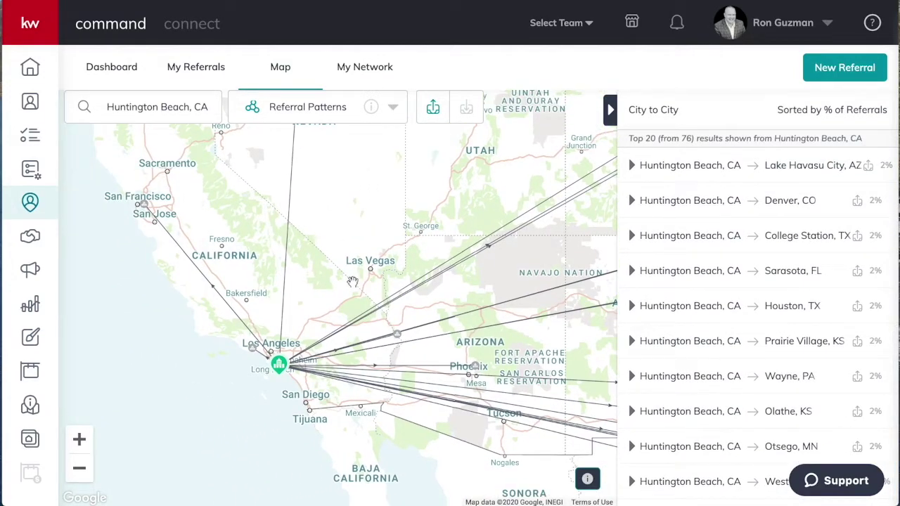